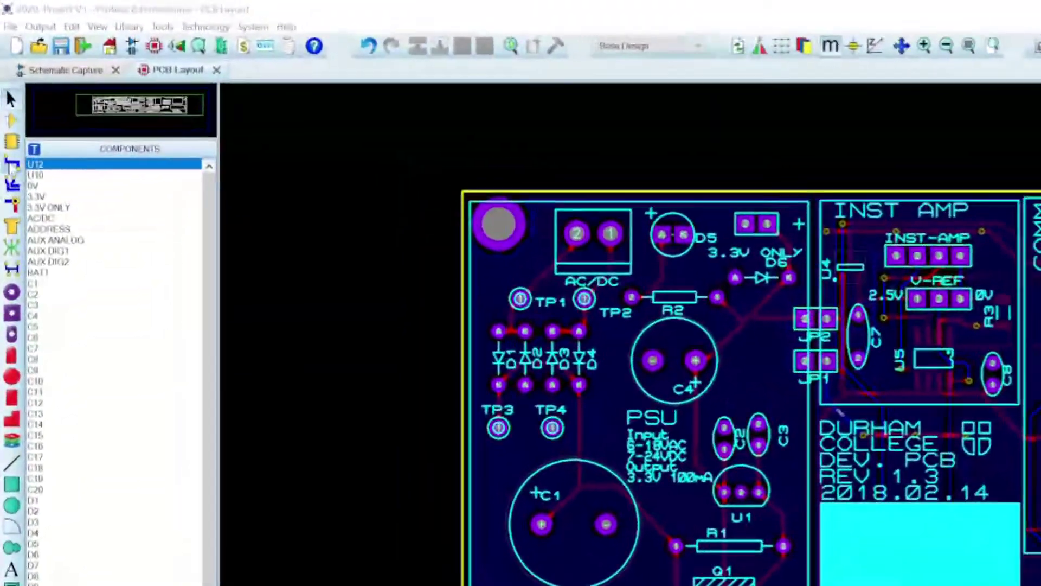
- In track mode, delete traces board-wide and in the left region, then undo the last deletion
click(12, 163)
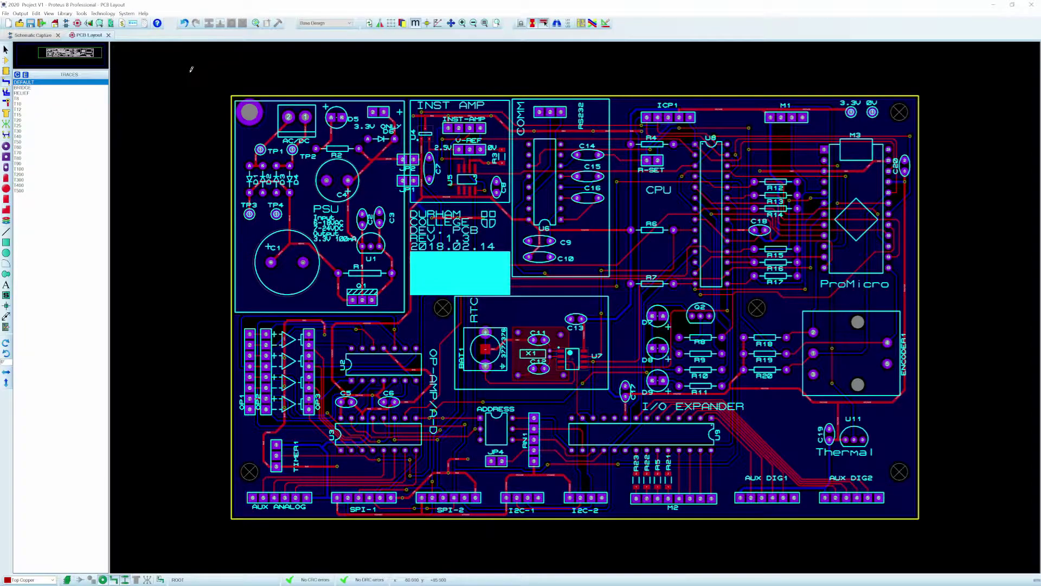
drag(190, 73, 944, 543)
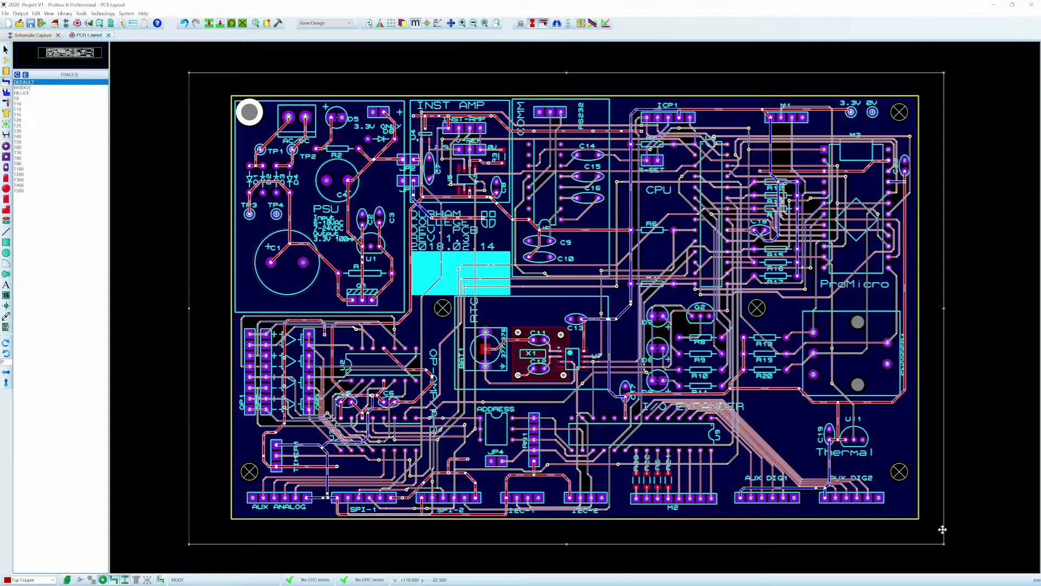
key(Delete)
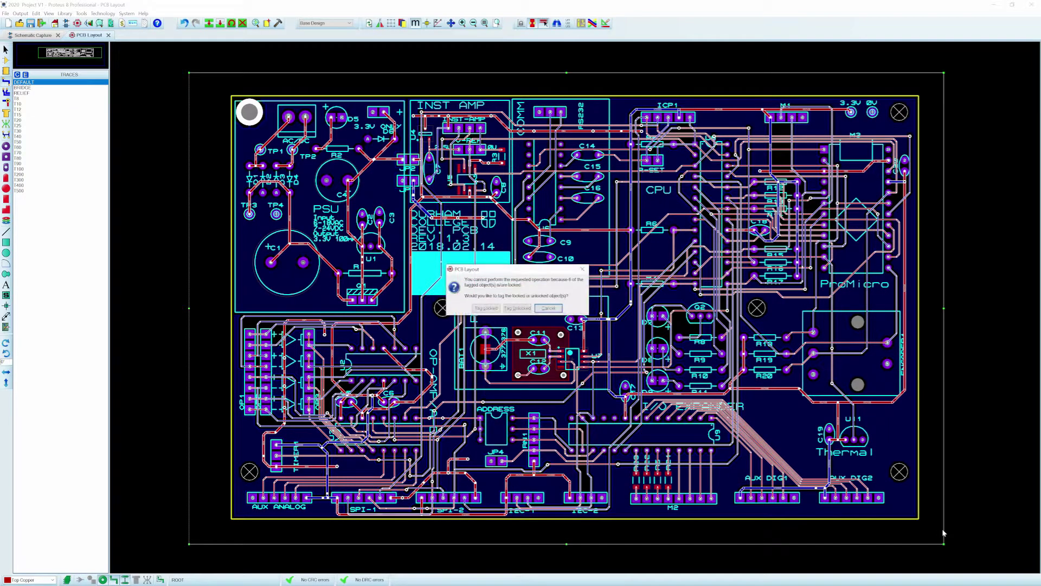
click(553, 310)
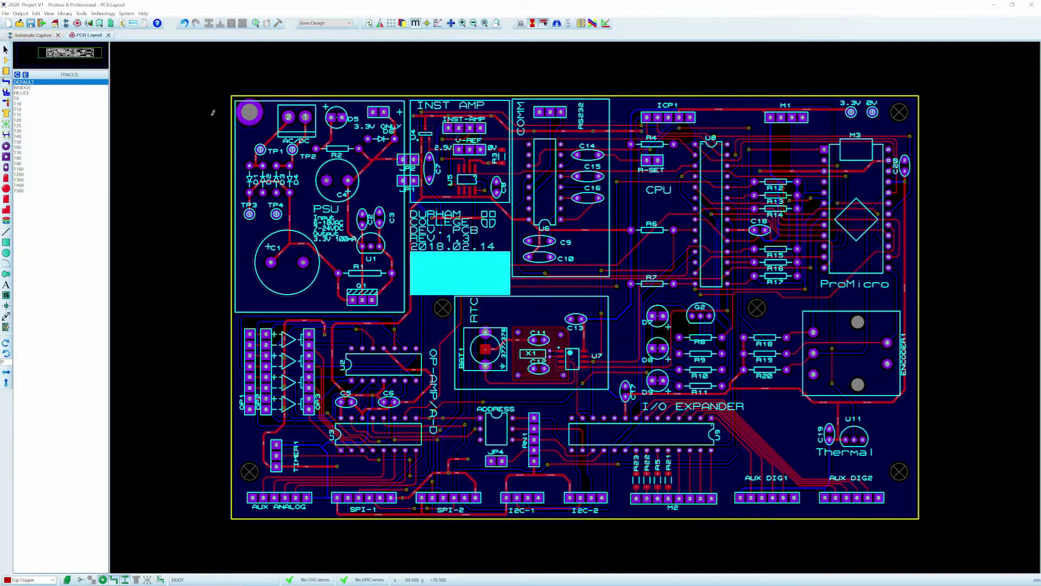
drag(198, 124, 444, 469)
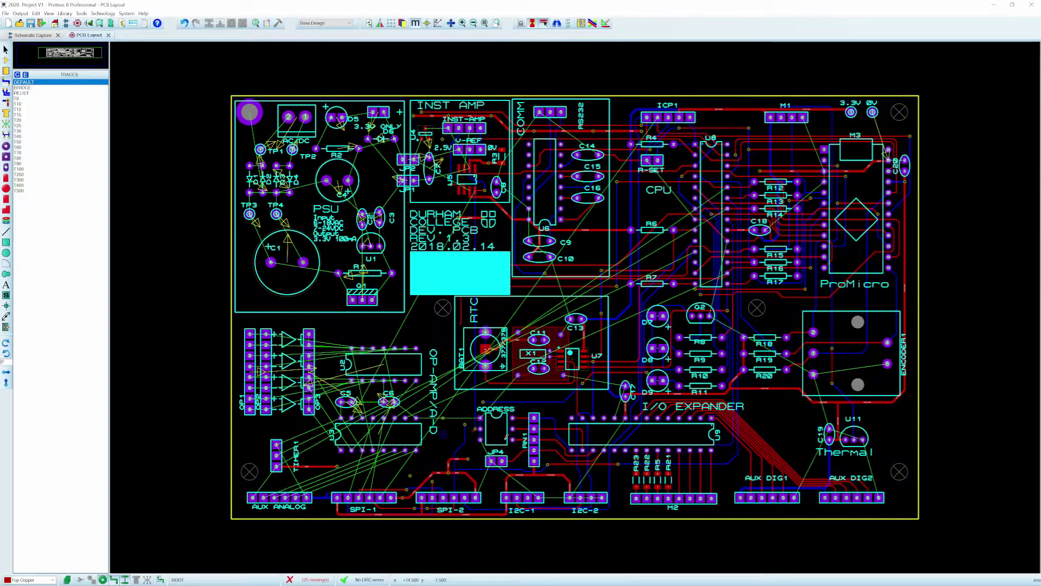
key(Delete)
key(ctrl+z)
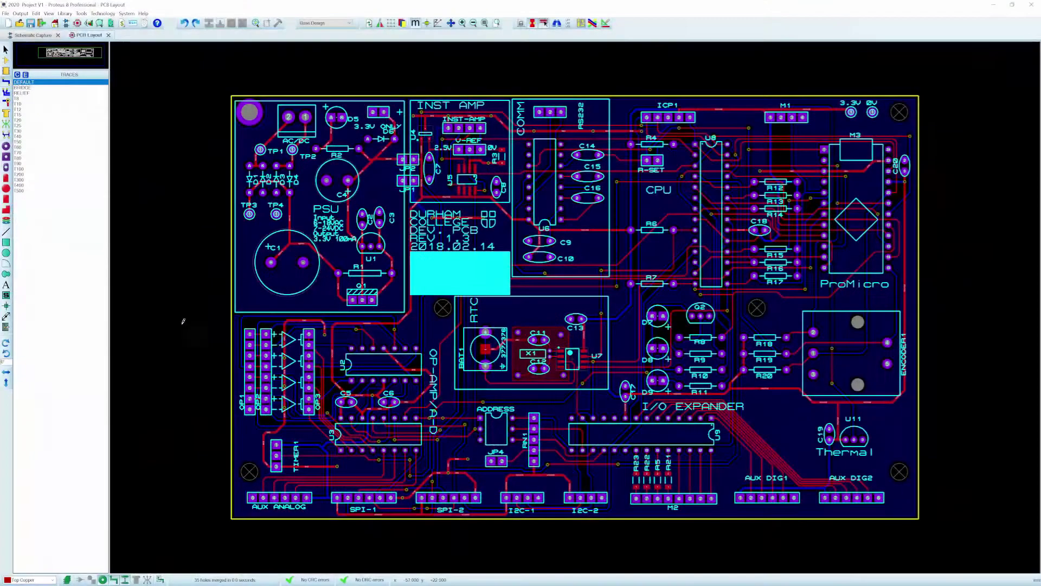
- Box-select the whole board, turn off component, pad and via selection, and make Top Copper the working layer
click(7, 49)
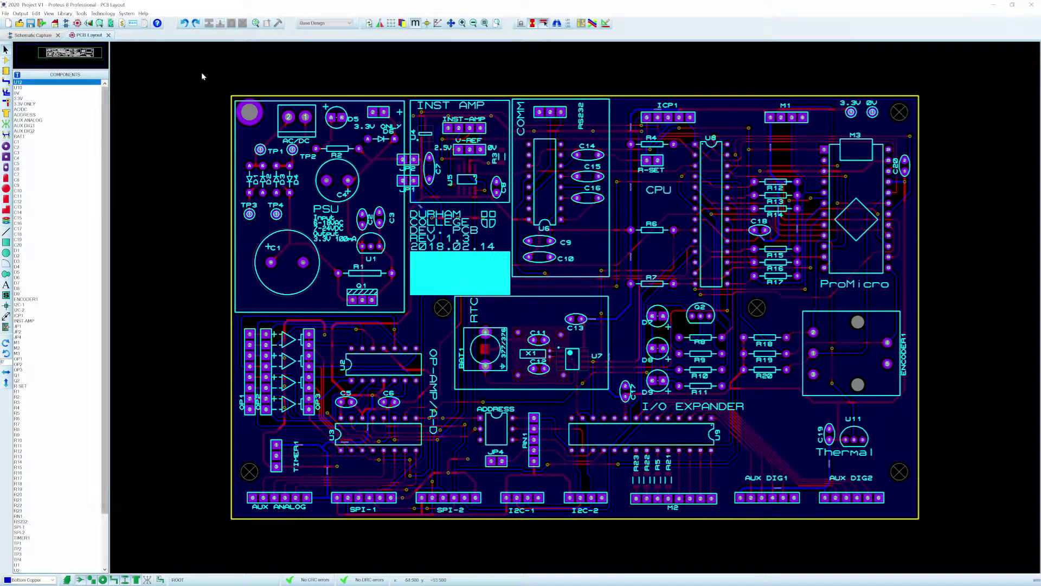
drag(202, 73, 958, 537)
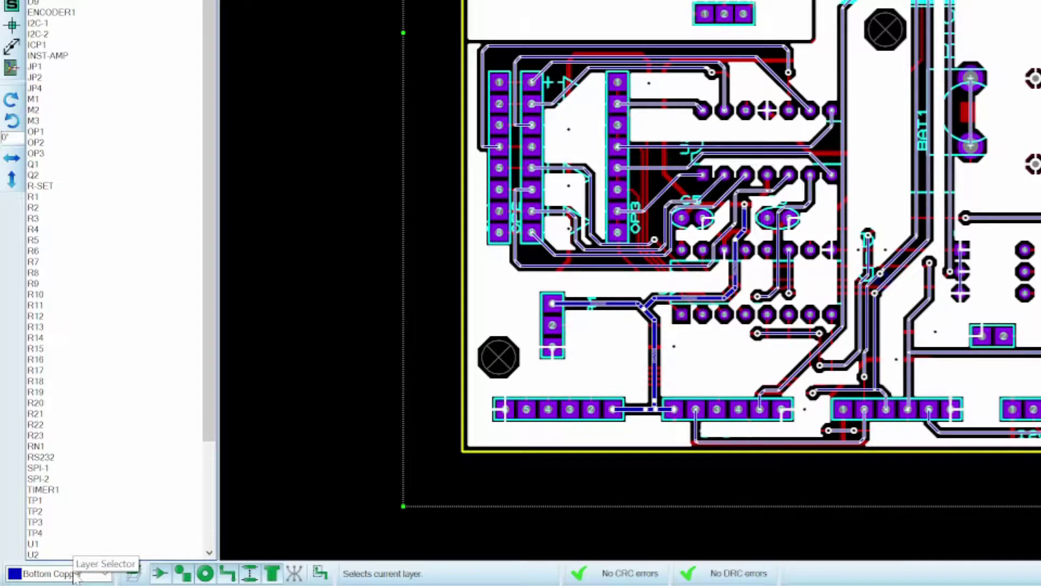
click(75, 573)
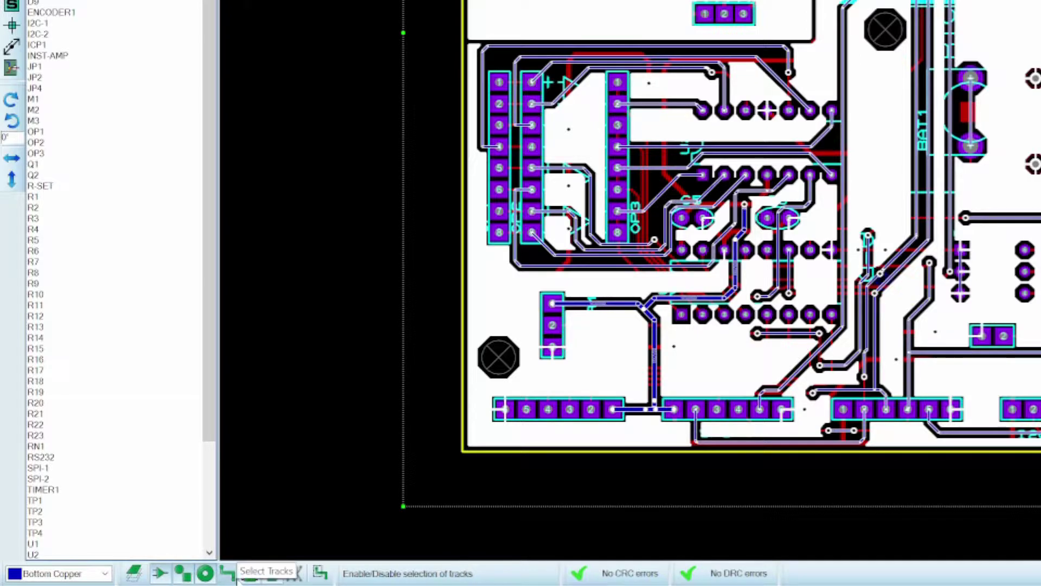
click(160, 573)
click(206, 574)
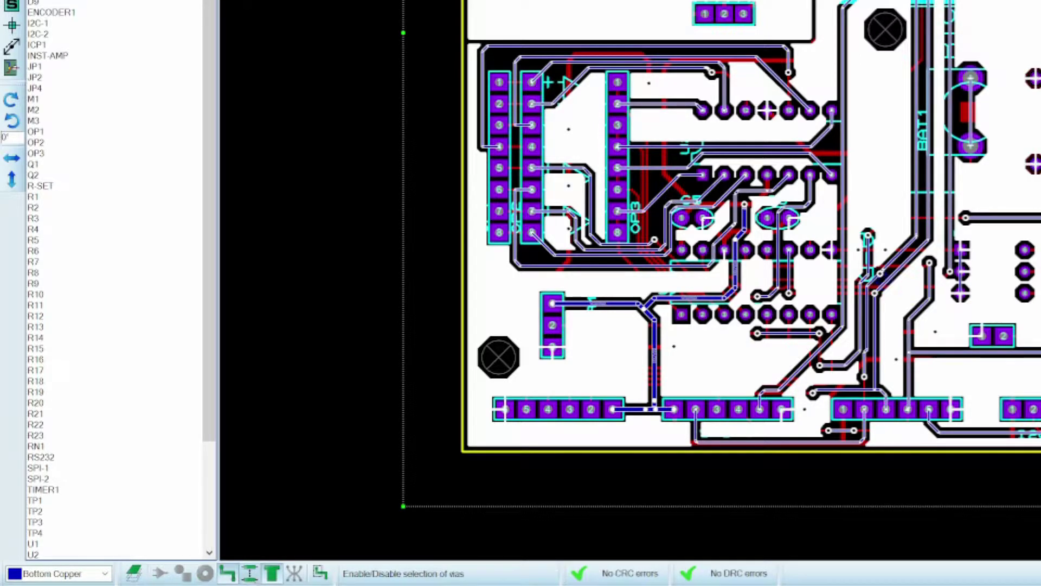
click(295, 573)
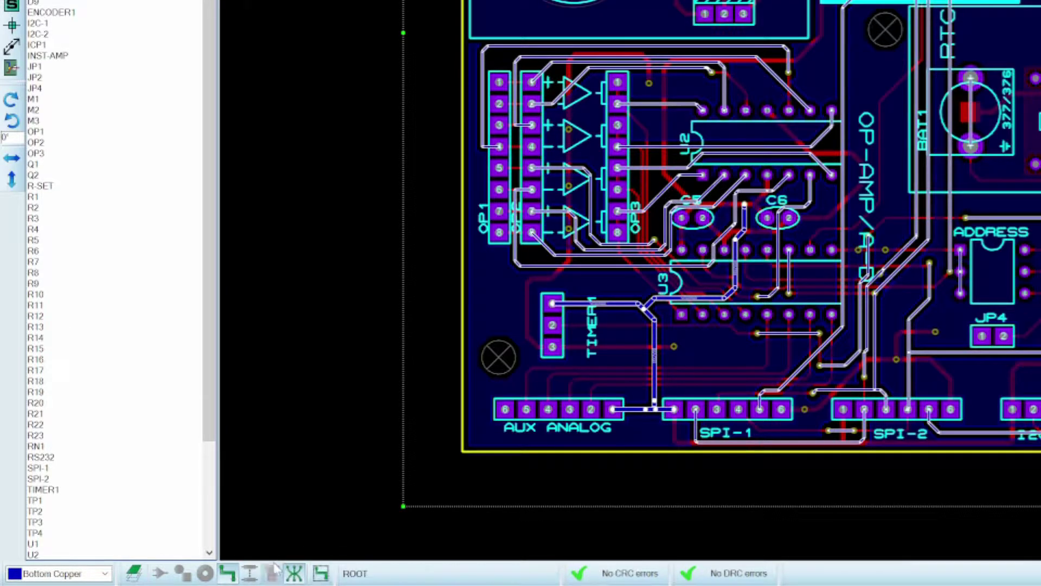
click(104, 573)
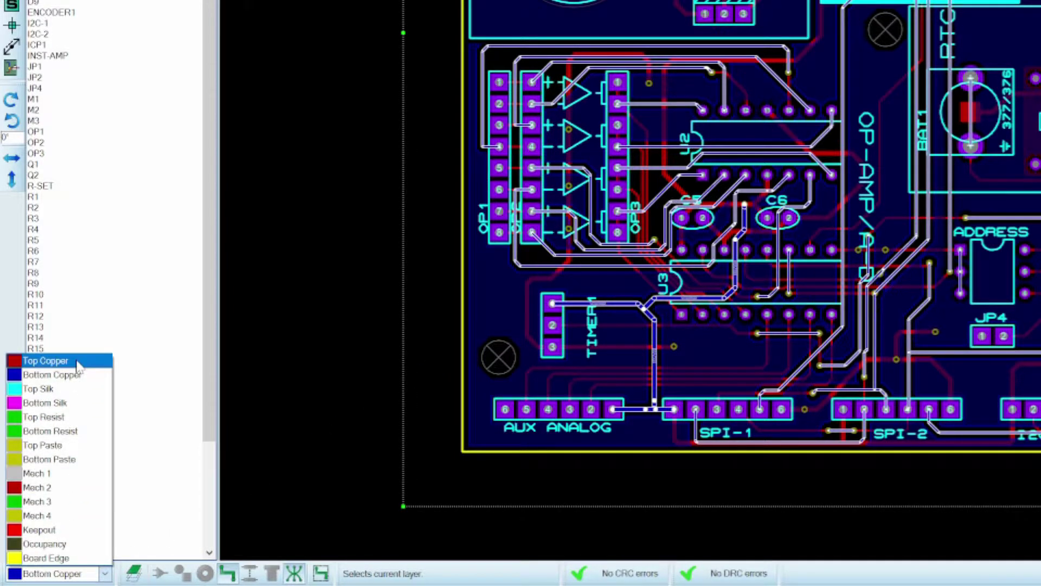
click(77, 366)
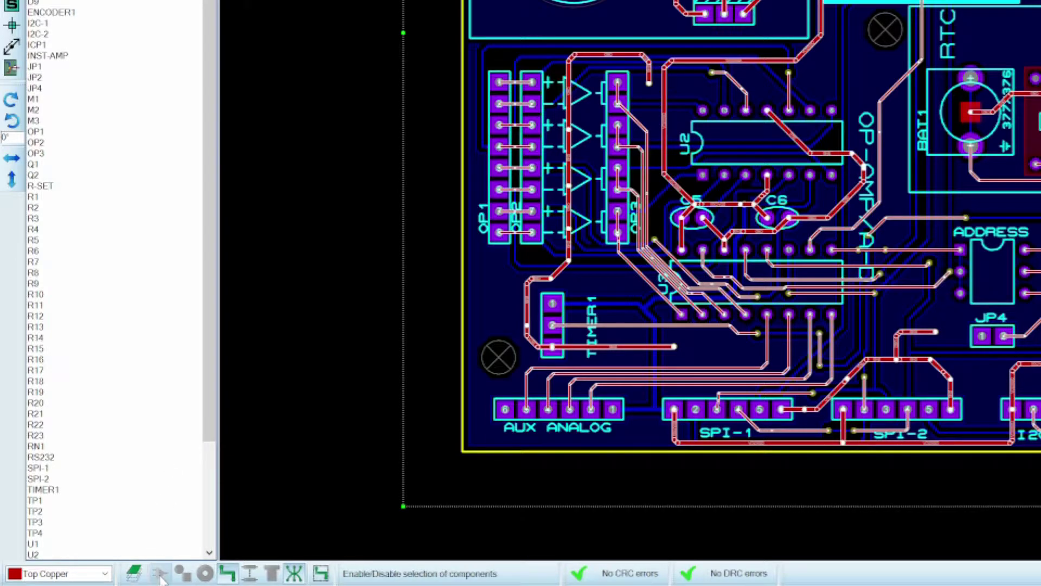
click(213, 574)
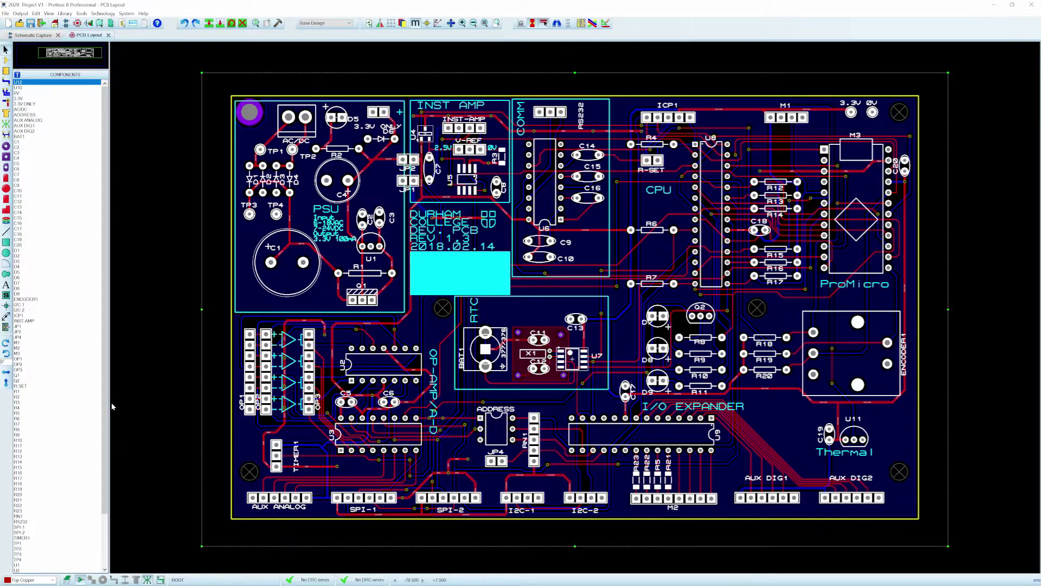
- Delete the tagged objects, then undo to restore the components, leaving ratsnest lines
key(Delete)
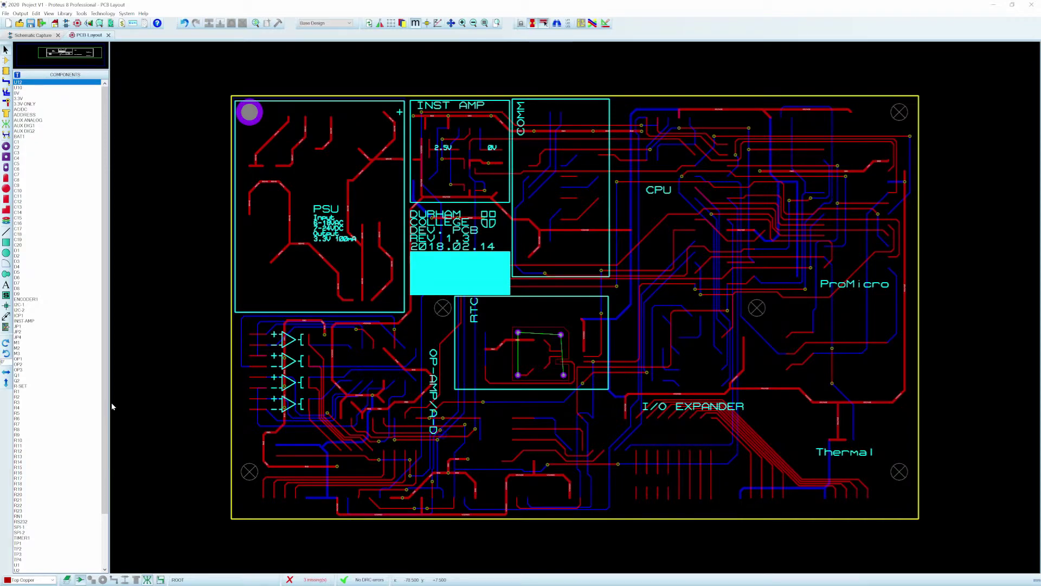
key(ctrl+z)
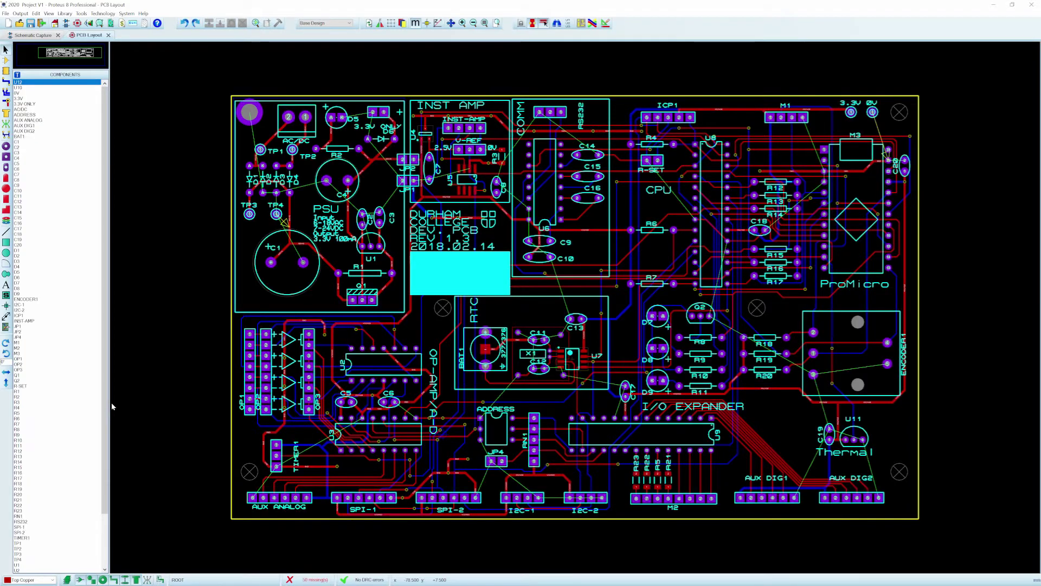